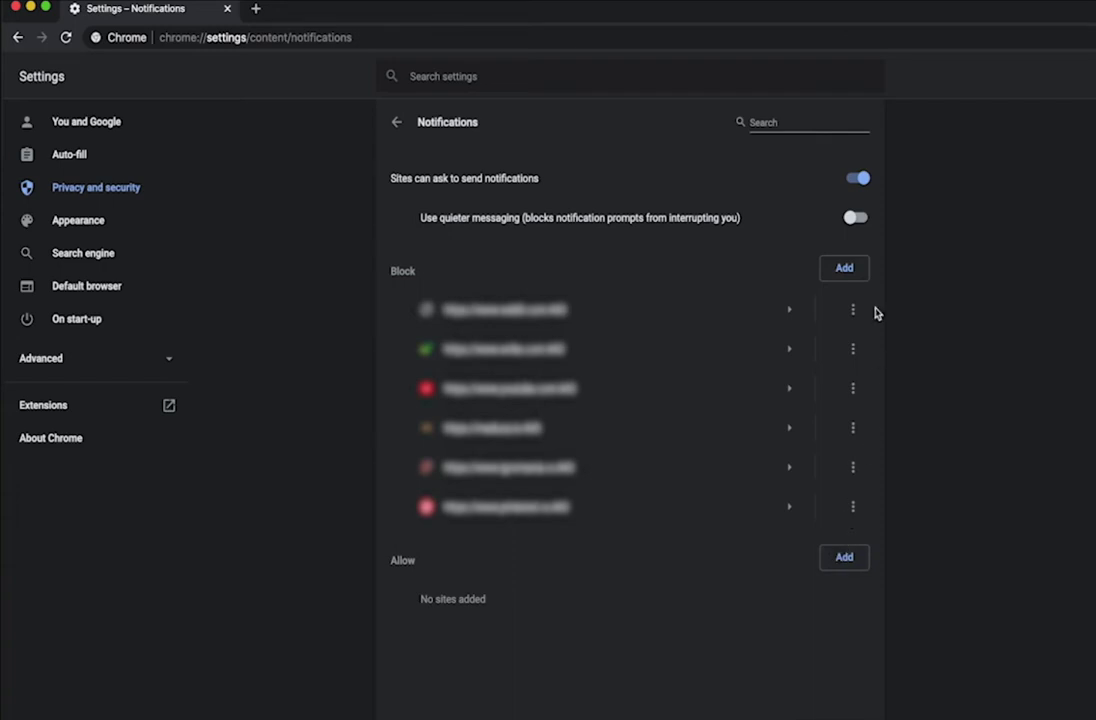
- Turn off the option that lets sites ask to send notifications
left_click(858, 179)
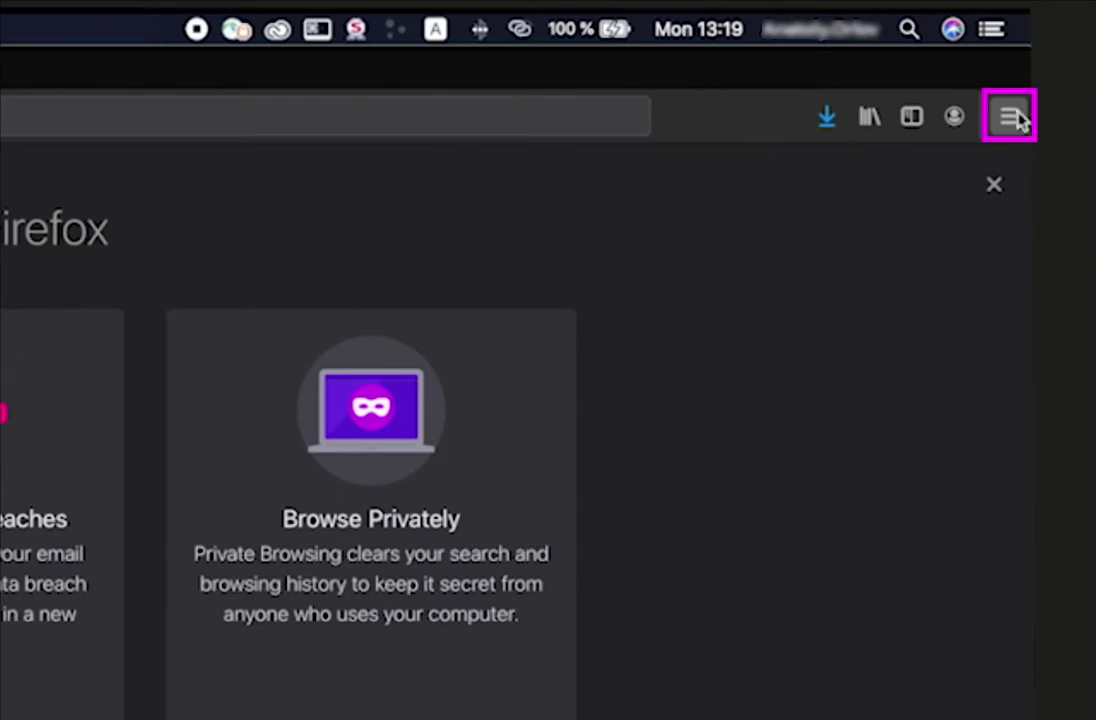
- Switch to Firefox and open the notification permission settings in the Privacy & Security preferences
left_click(1010, 122)
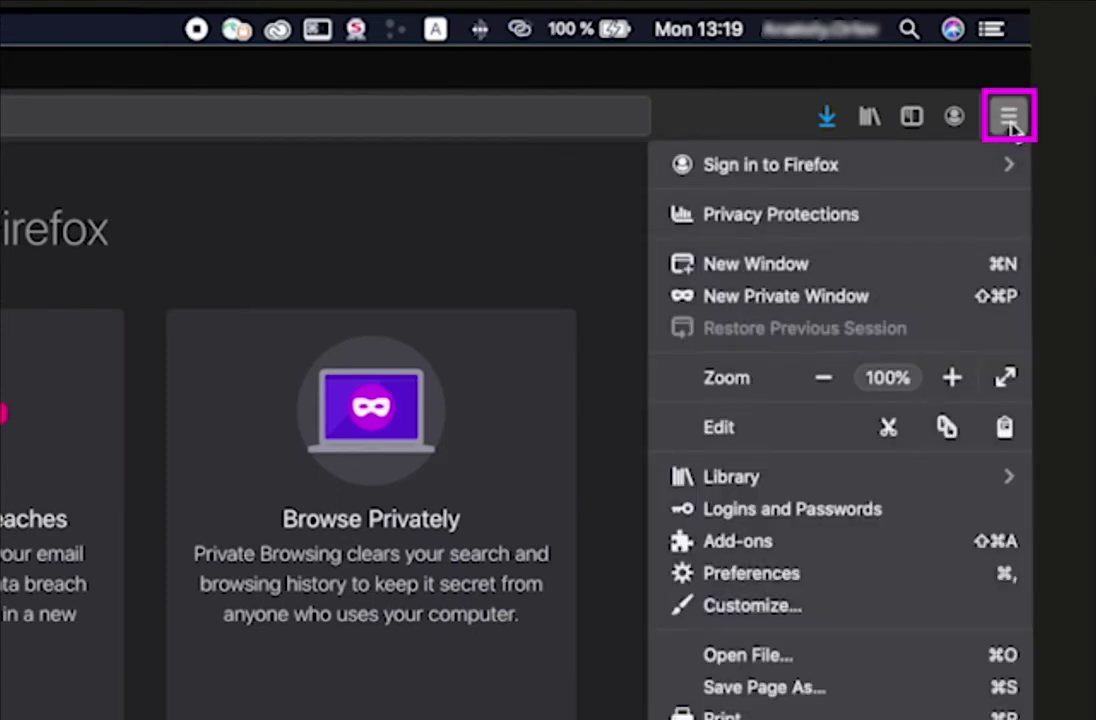
left_click(790, 578)
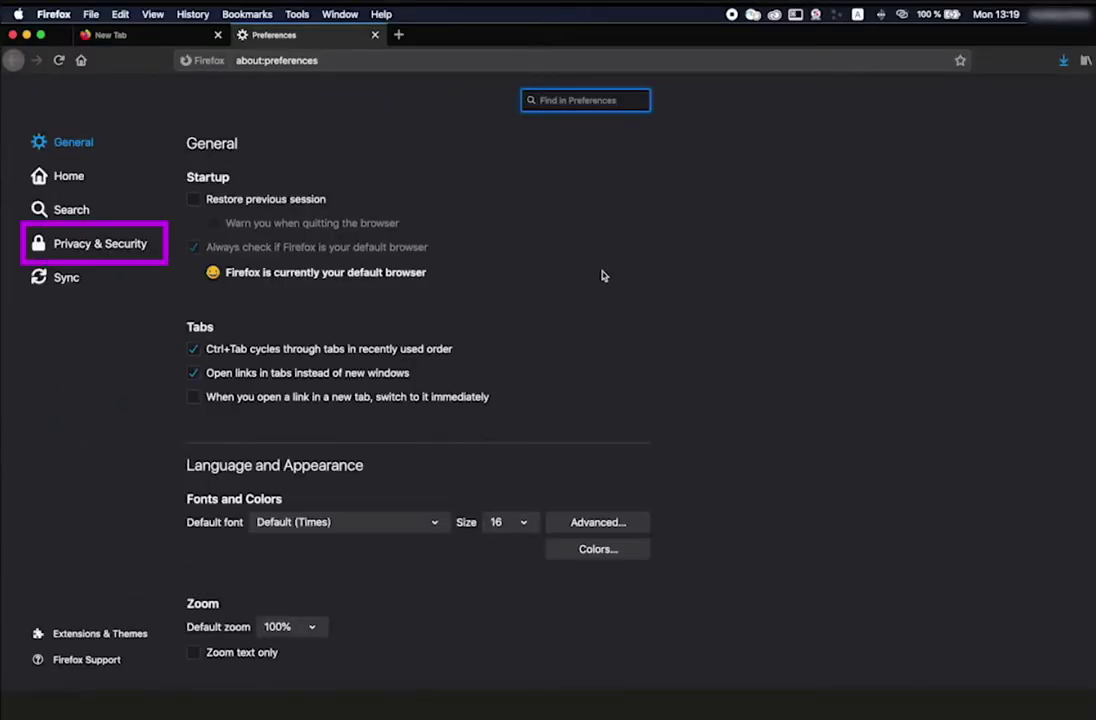
left_click(112, 255)
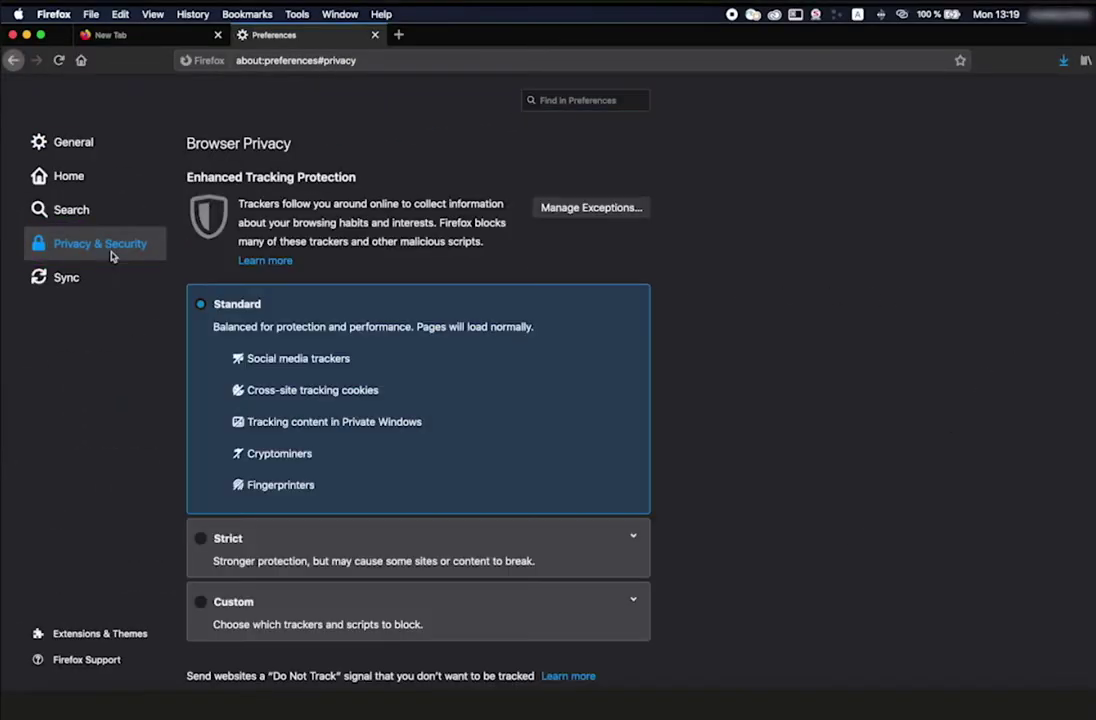
scroll(768, 344, "down", 10)
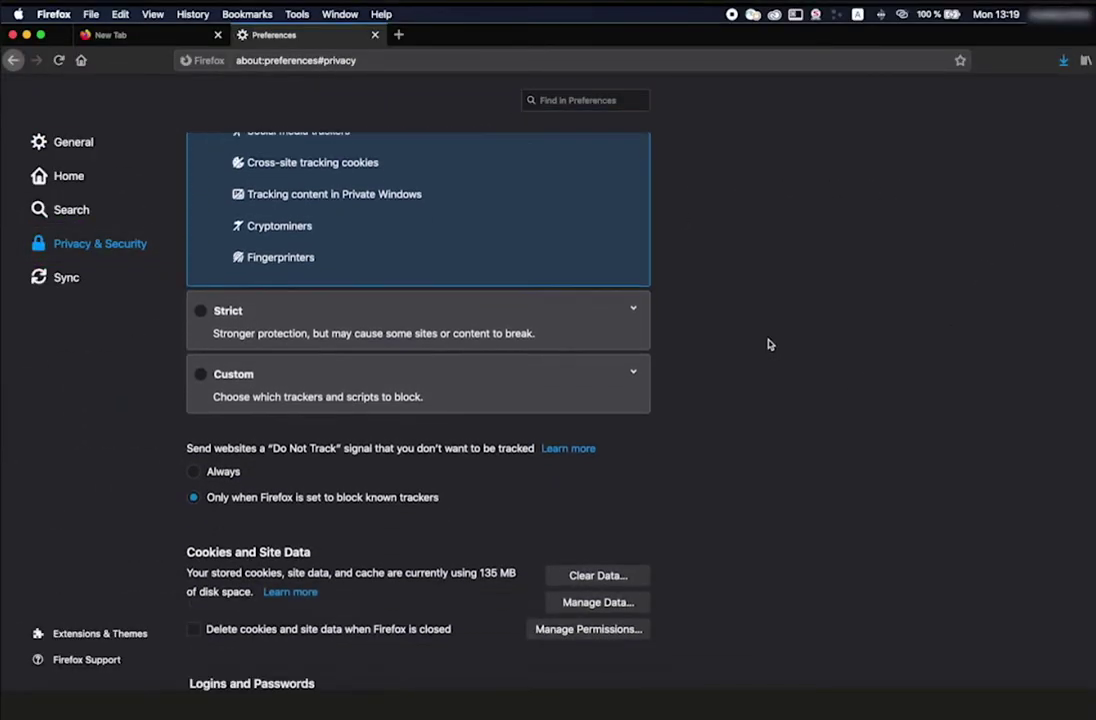
scroll(768, 344, "down", 5)
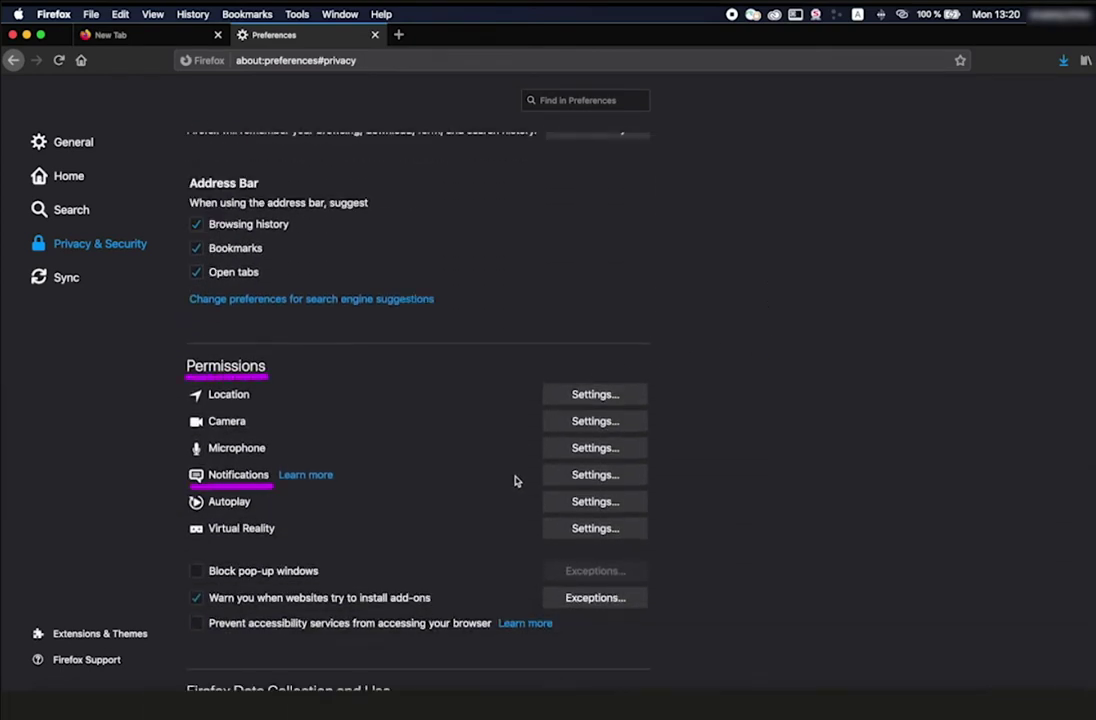
left_click(596, 475)
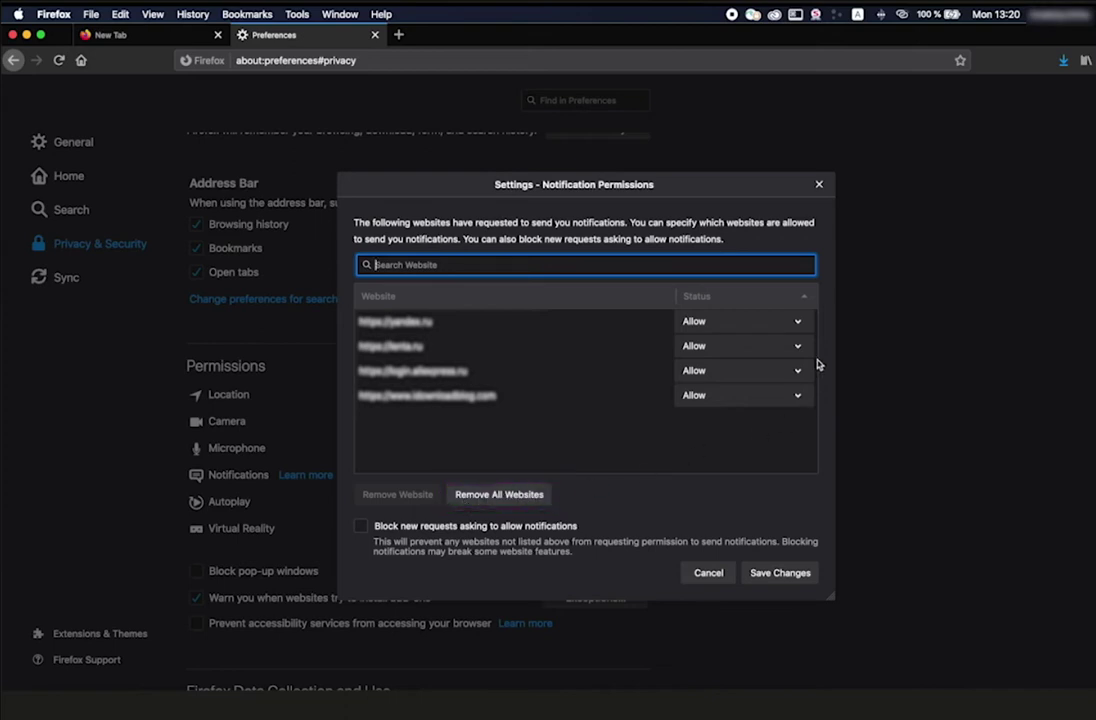
- Set all four listed websites to Block, block new requests asking to allow notifications, and save the changes
left_click(797, 322)
left_click(790, 337)
left_click(797, 345)
left_click(793, 360)
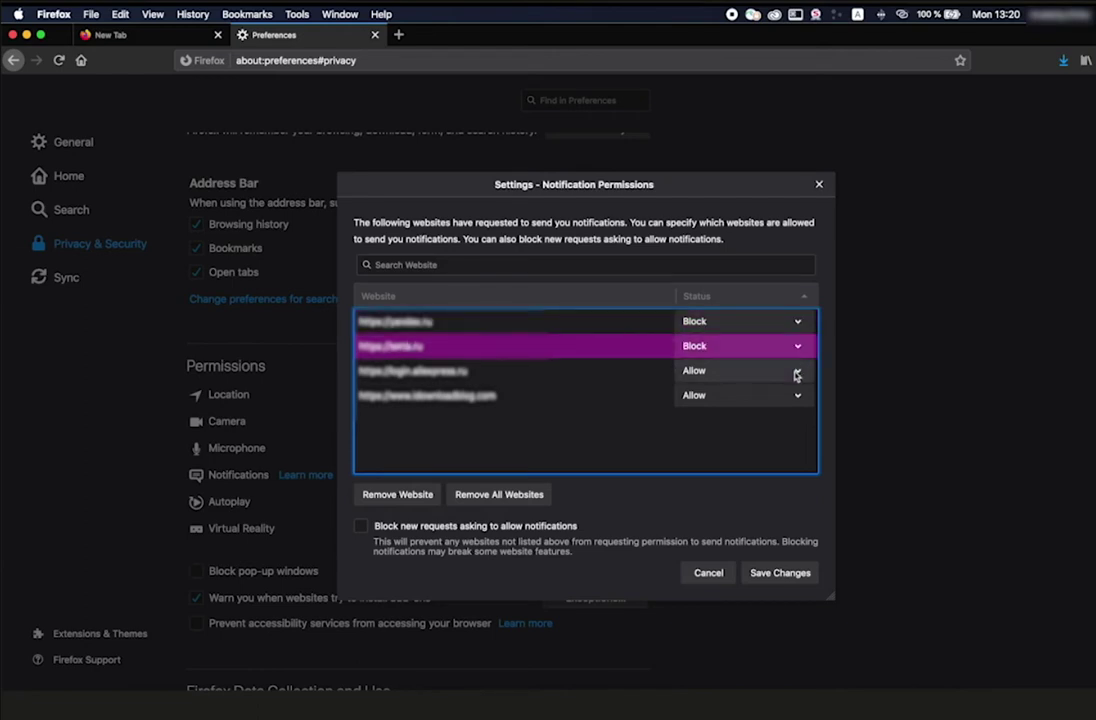
left_click(797, 372)
left_click(785, 383)
left_click(790, 396)
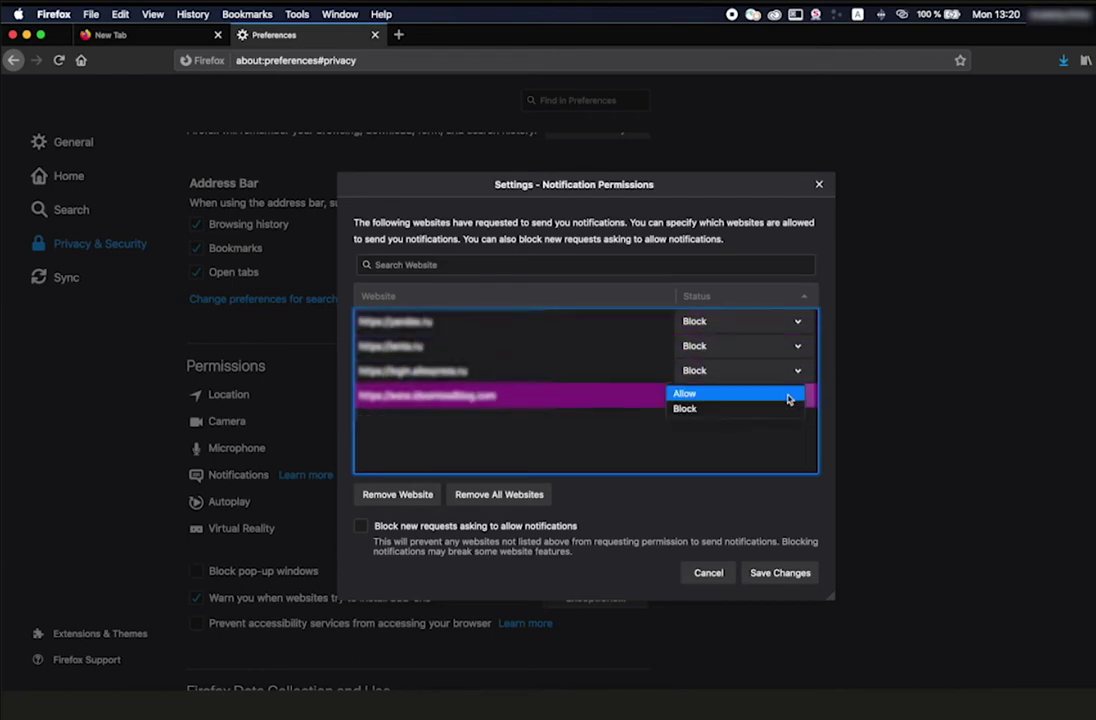
left_click(784, 407)
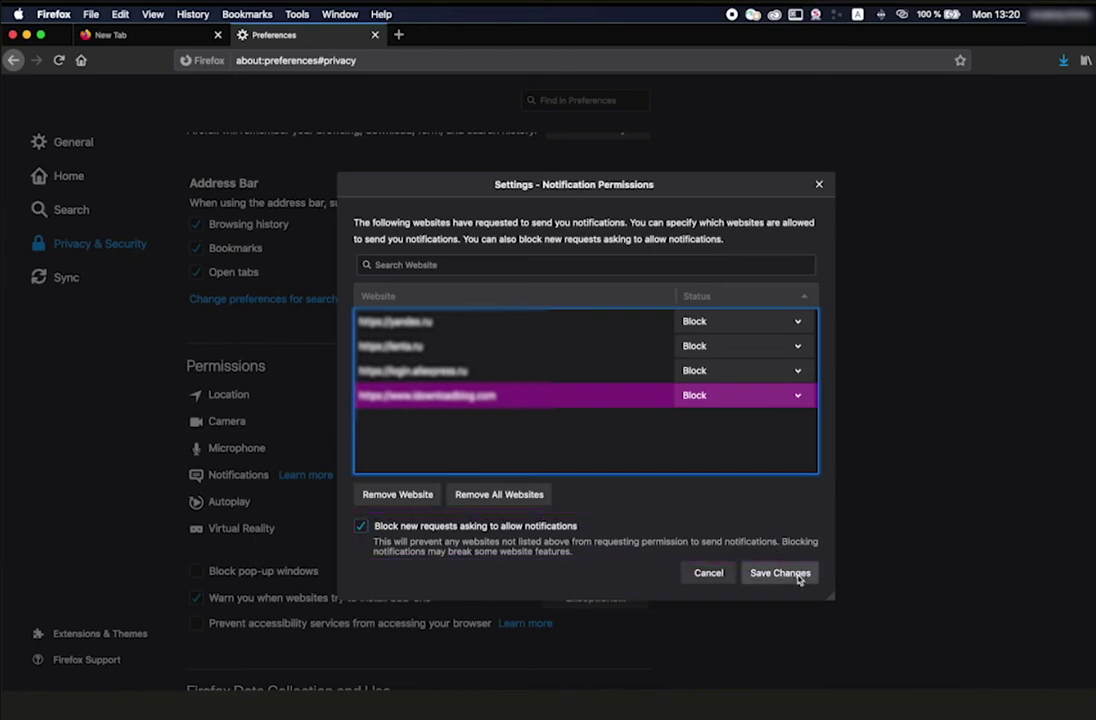
left_click(781, 573)
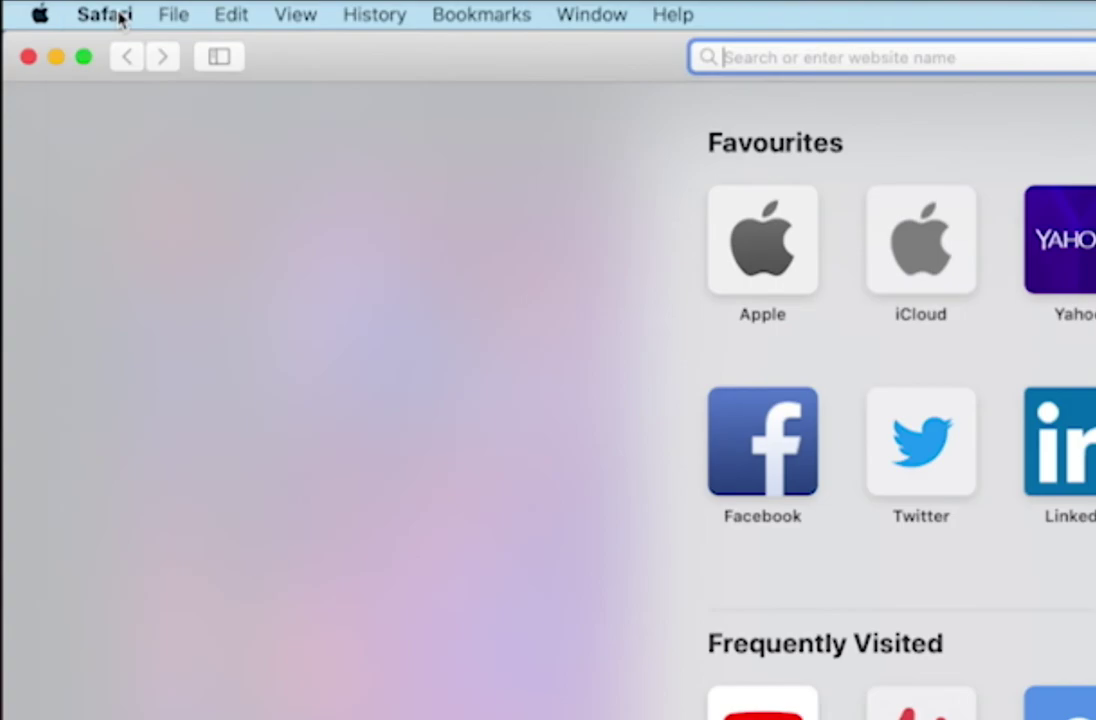
- Switch to Safari and open the Notifications section of the Websites preferences
left_click(114, 61)
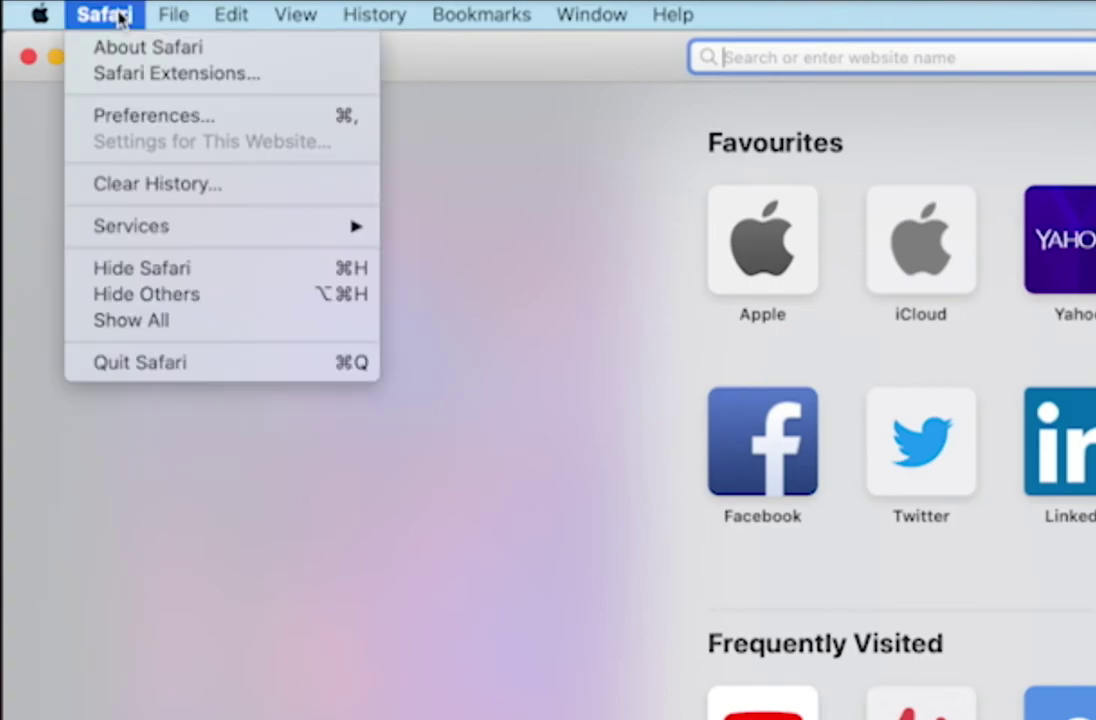
left_click(155, 117)
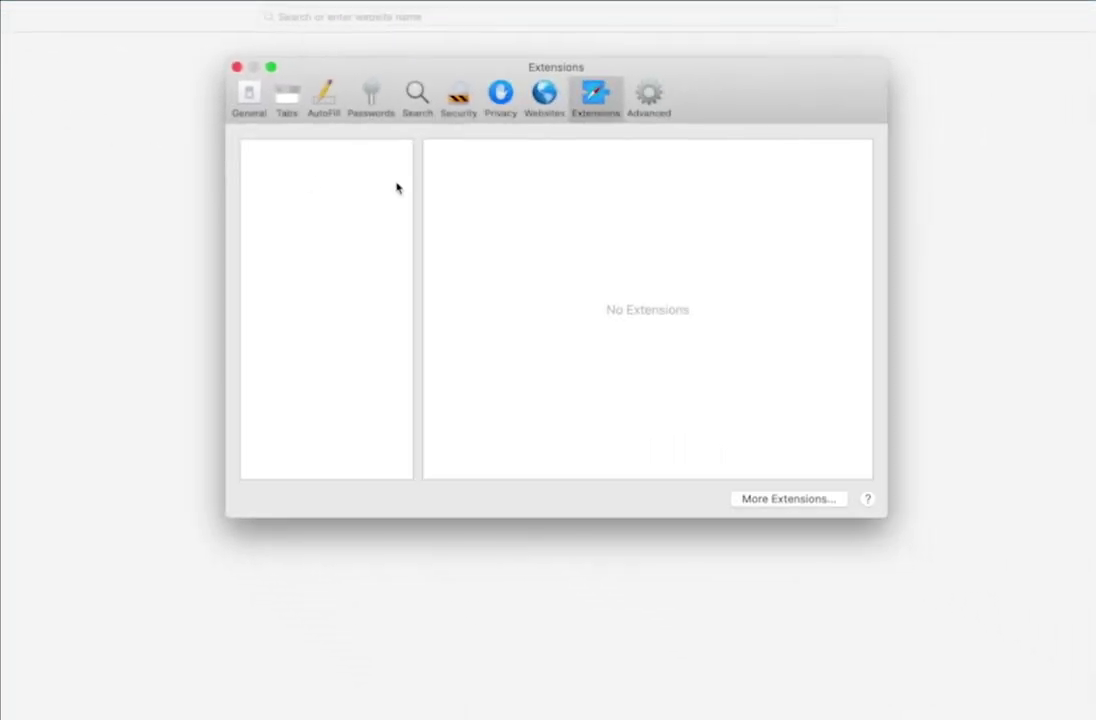
left_click(706, 118)
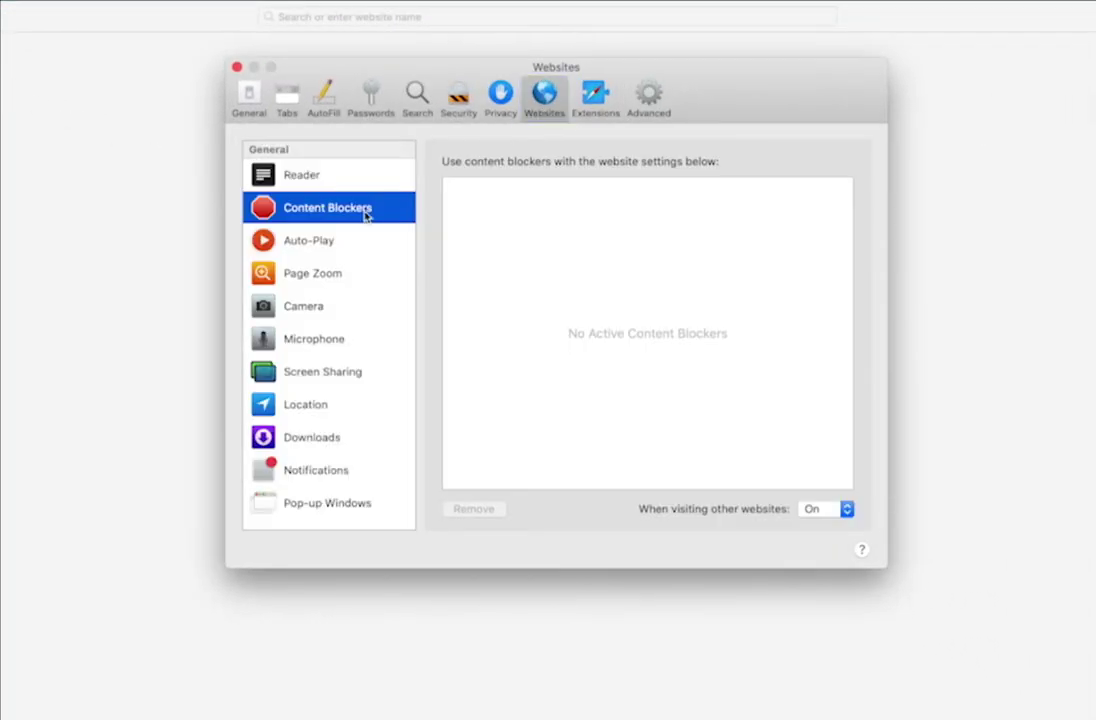
left_click(318, 473)
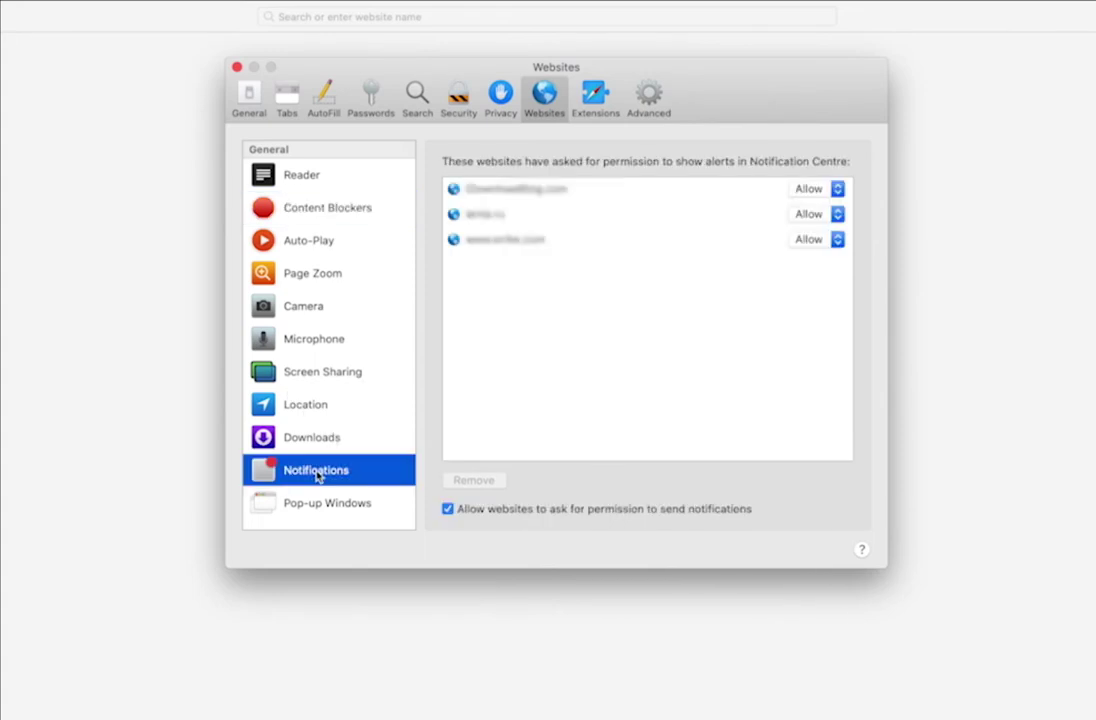
left_click(628, 335)
key("super+a")
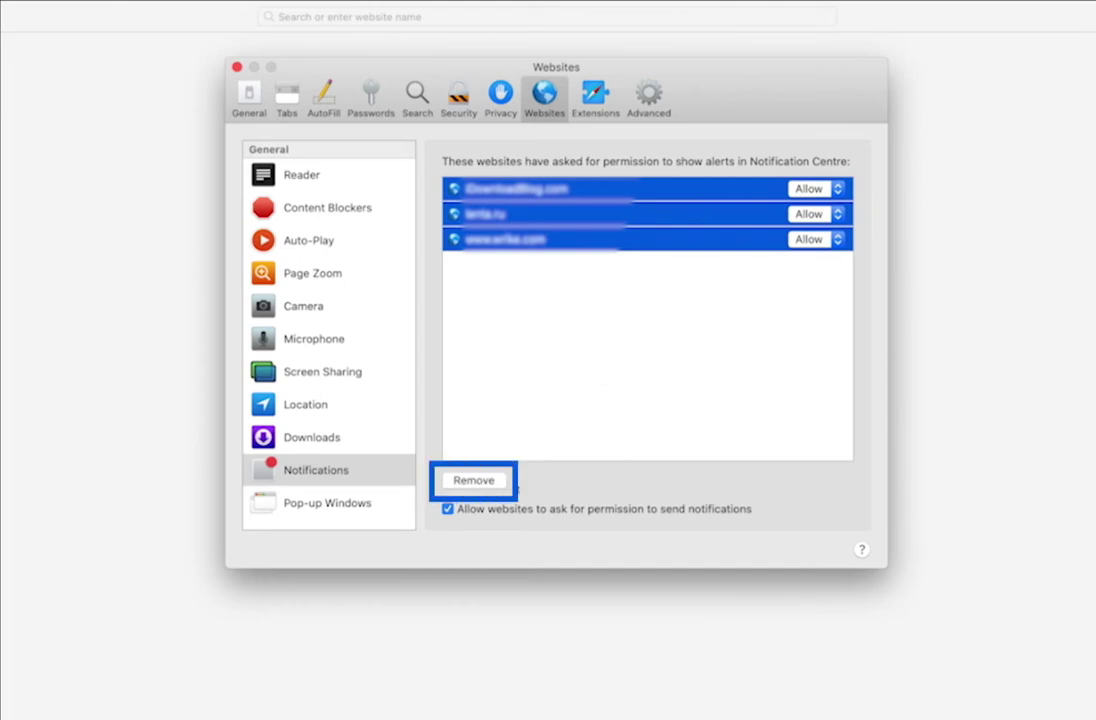
left_click(568, 188, "super")
left_click(570, 214, "super")
left_click(570, 236, "super")
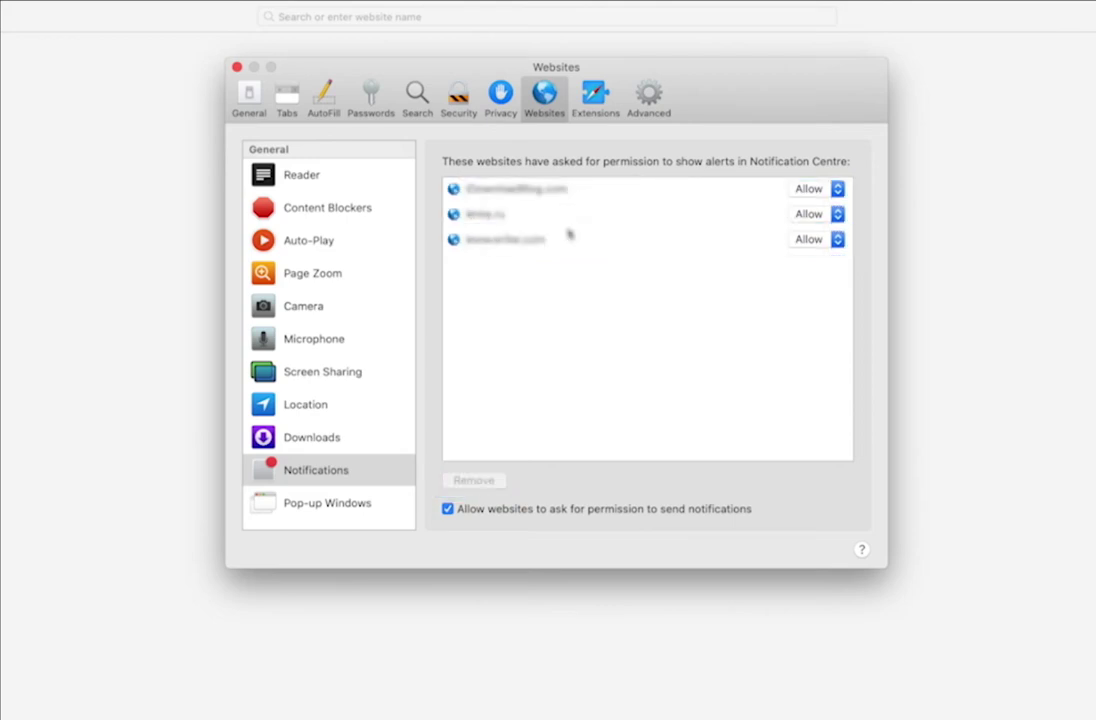
- Withdraw permission to show alerts in Notification Centre from all three listed websites
left_click(837, 189)
left_click(833, 204)
left_click(837, 214)
left_click(832, 229)
left_click(837, 240)
left_click(826, 255)
left_click(837, 189)
left_click(832, 204)
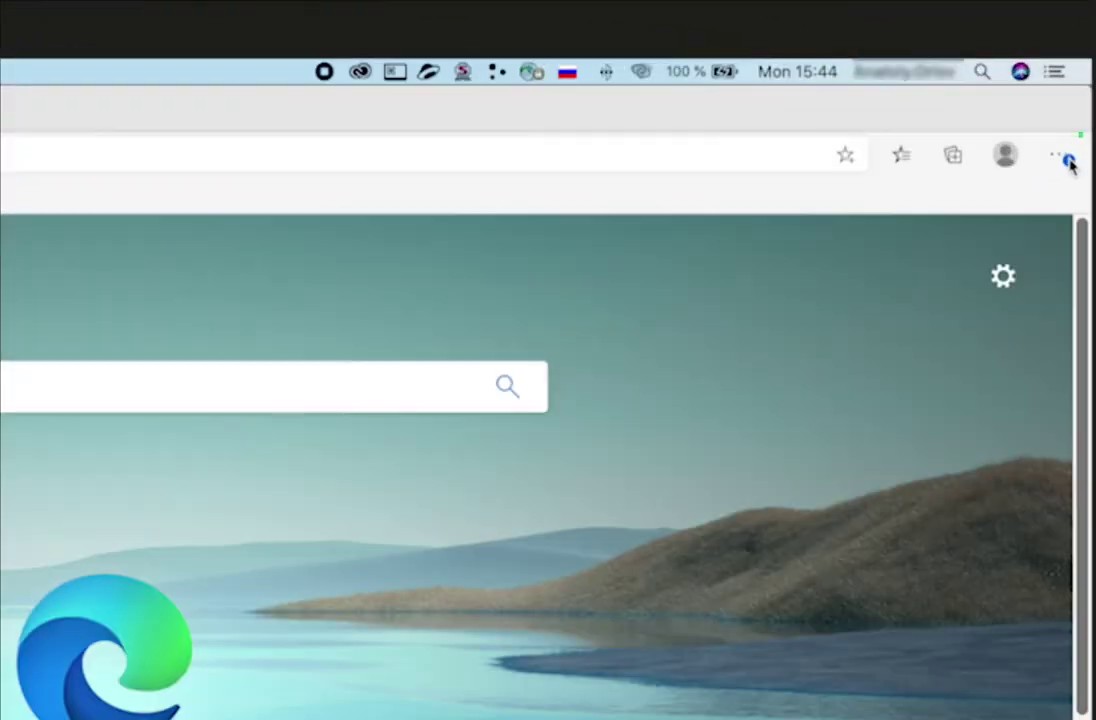
- Switch to Microsoft Edge and open the Notifications page of the site permissions settings
left_click(1065, 158)
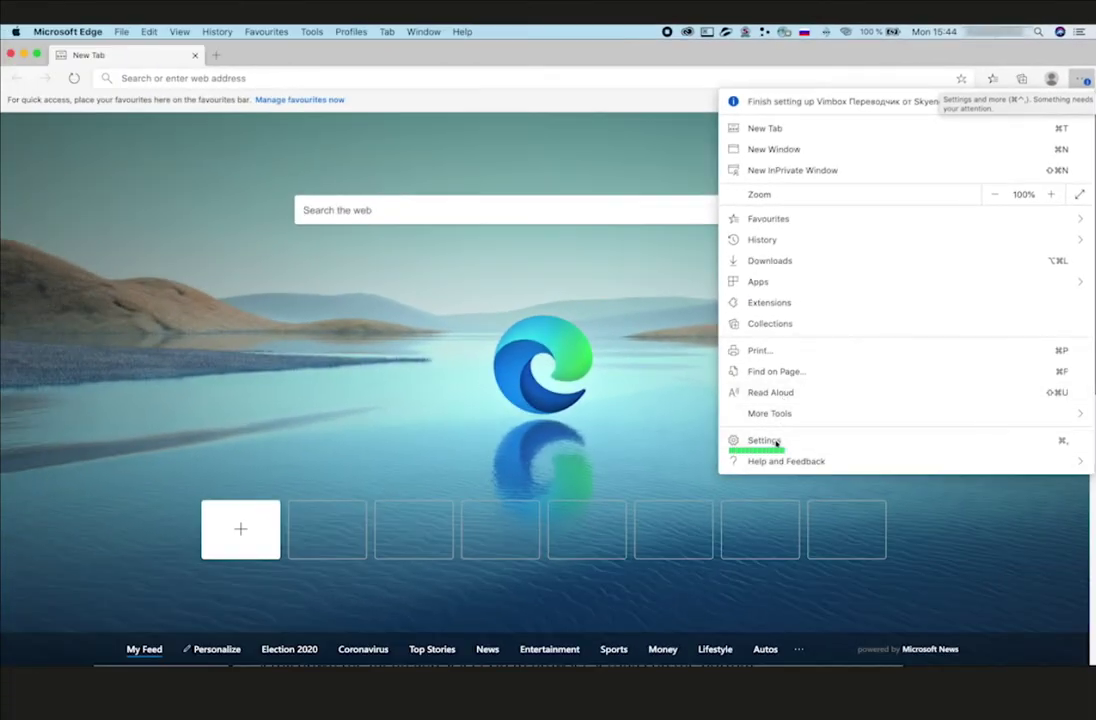
left_click(705, 552)
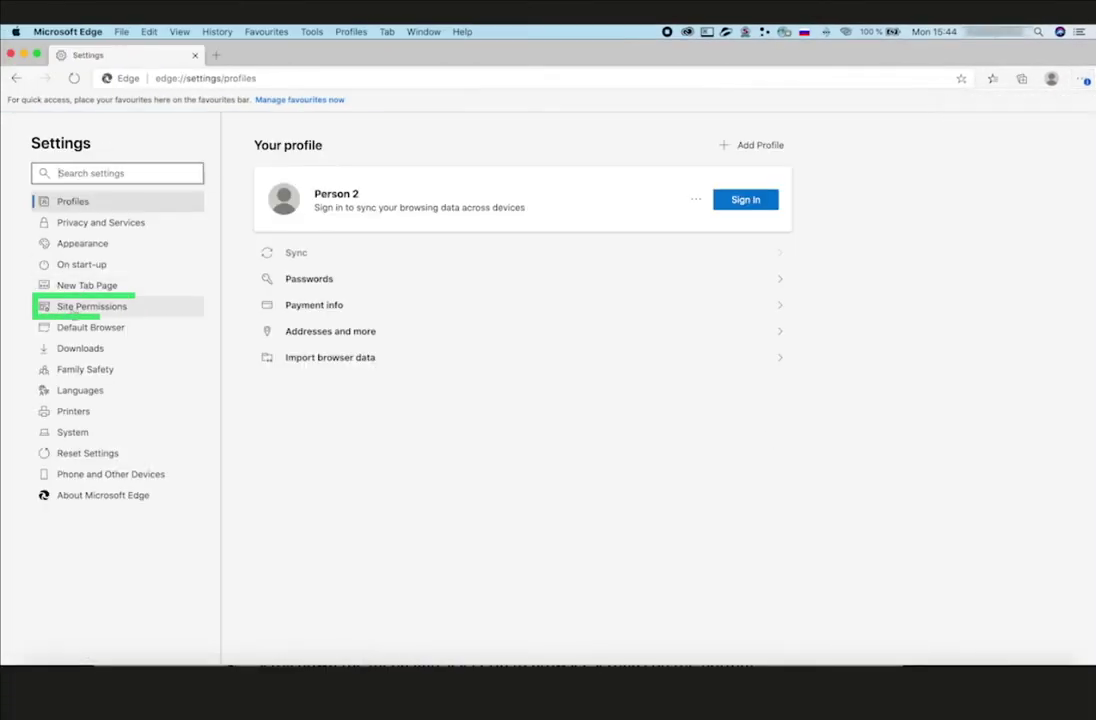
left_click(83, 312)
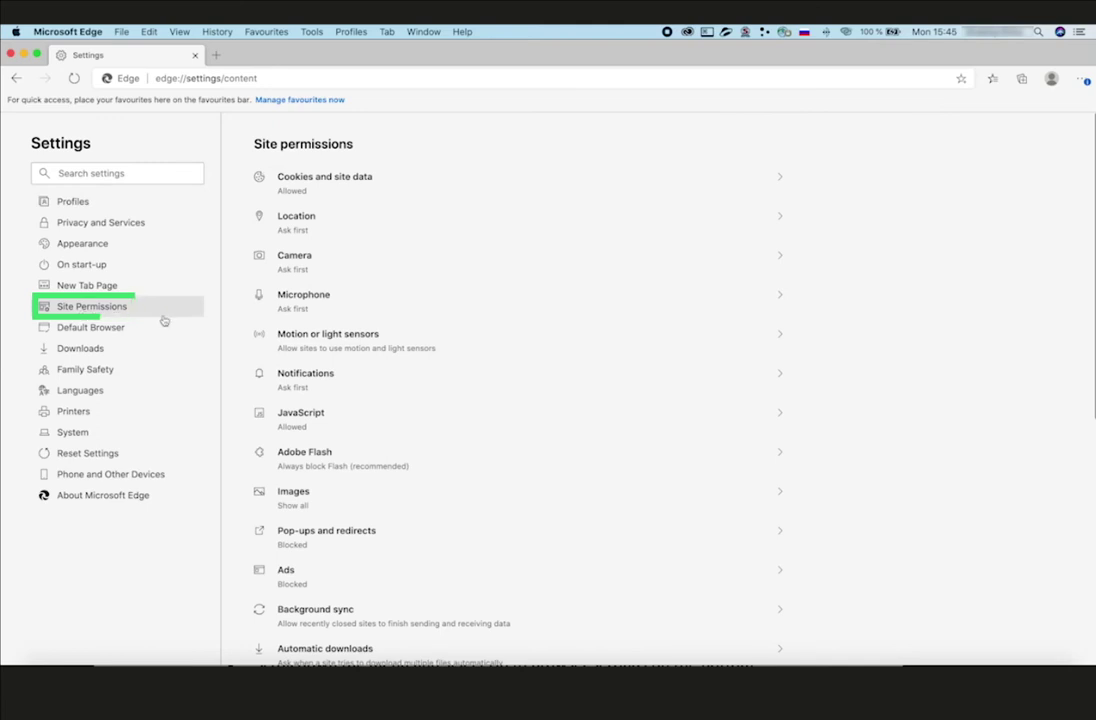
left_click(344, 385)
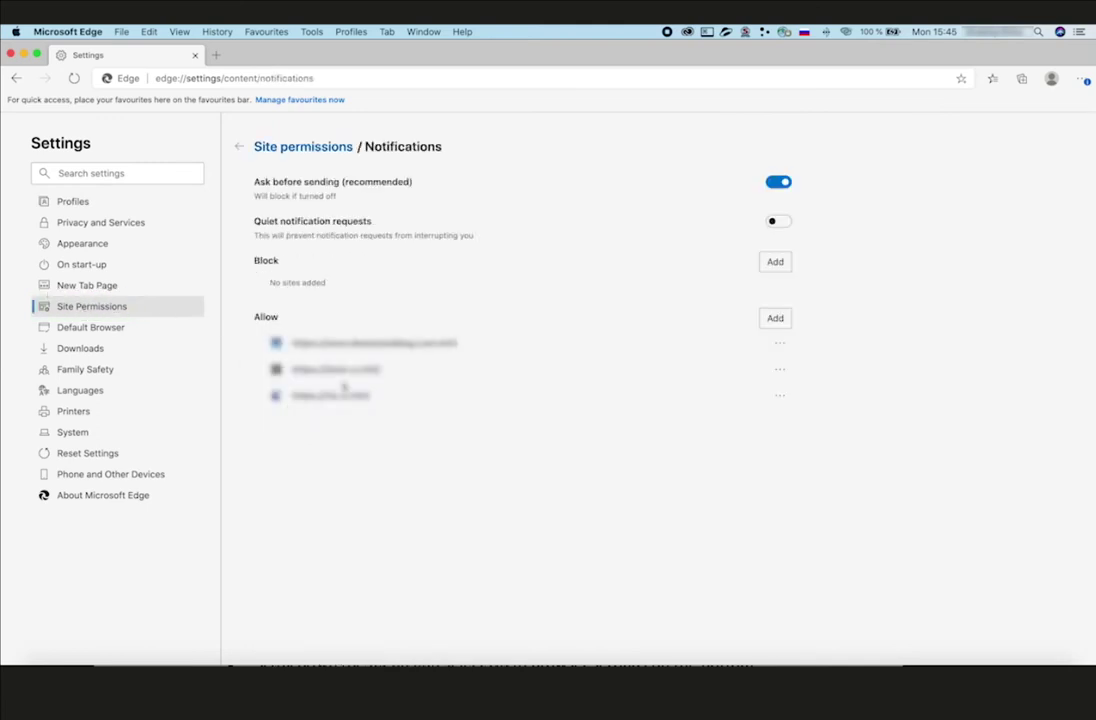
- Block notifications from all three sites in the Allow list and turn off Ask before sending
left_click(782, 344)
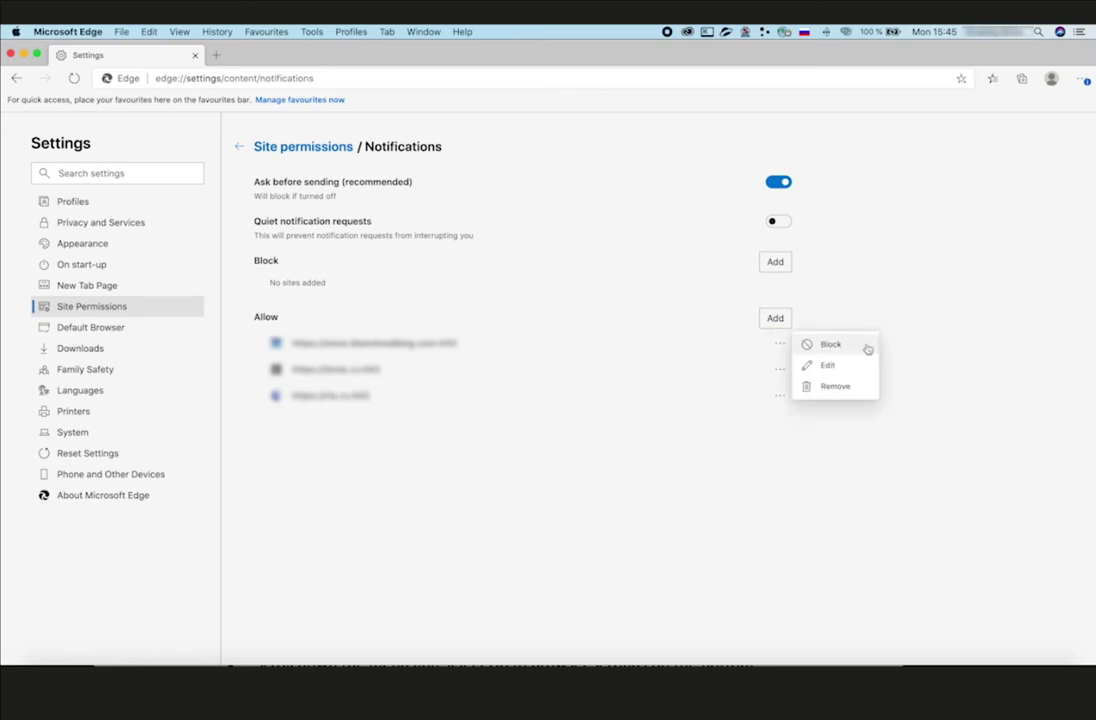
left_click(831, 344)
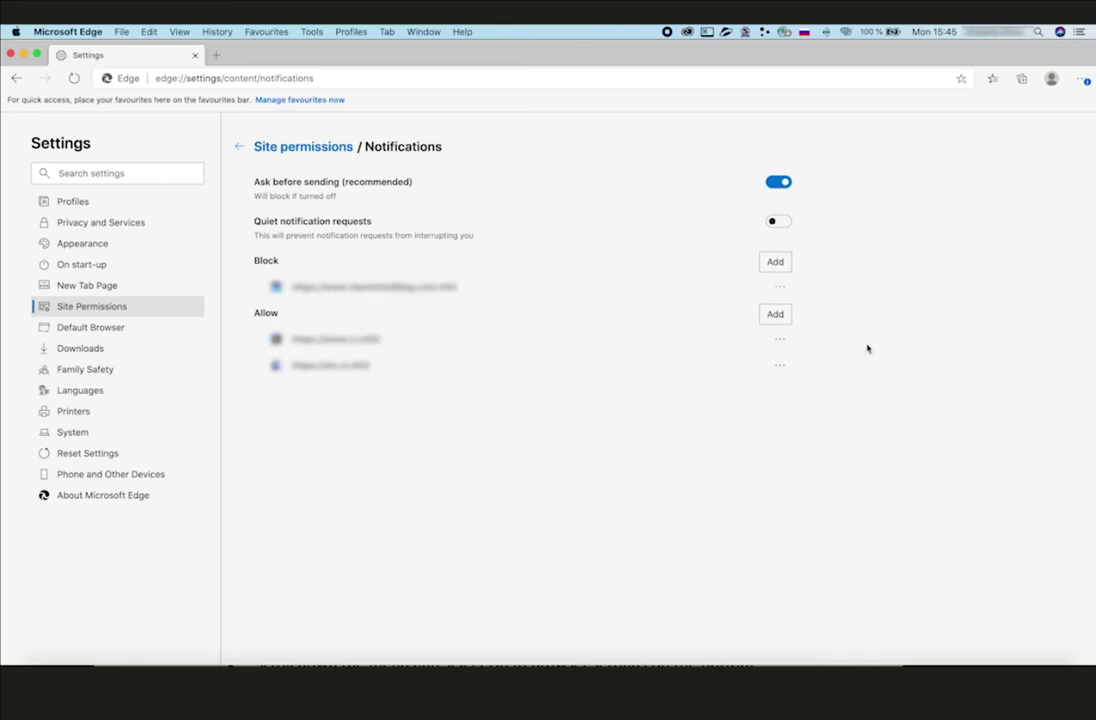
left_click(779, 340)
left_click(806, 341)
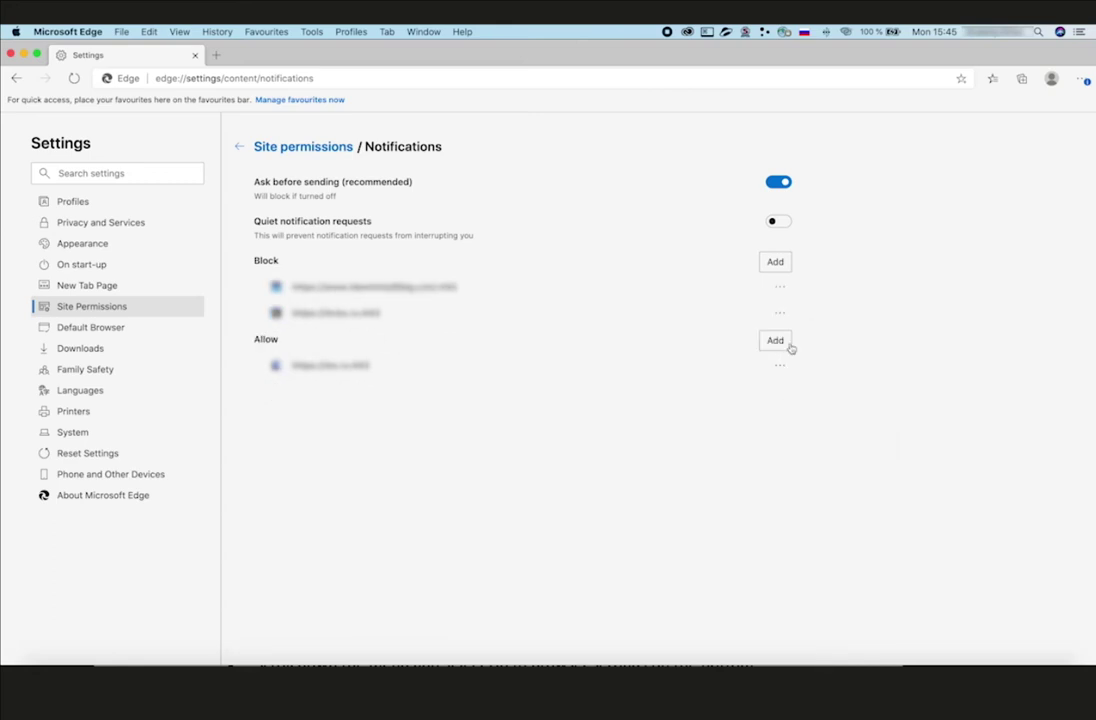
left_click(786, 365)
left_click(829, 367)
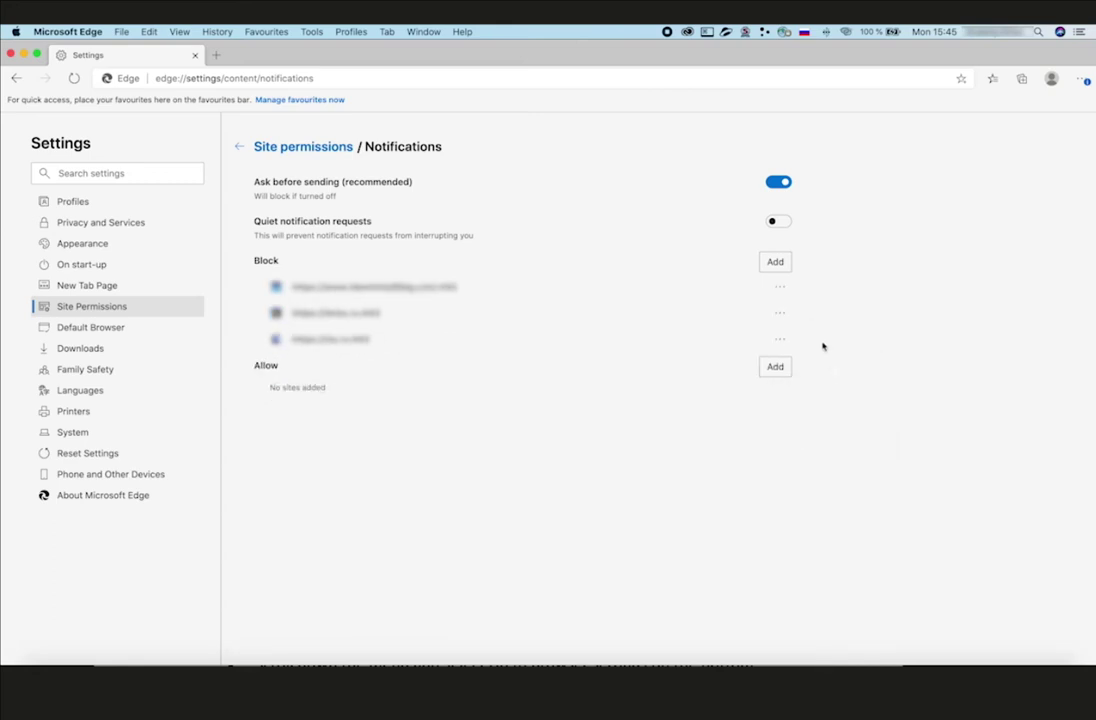
left_click(781, 183)
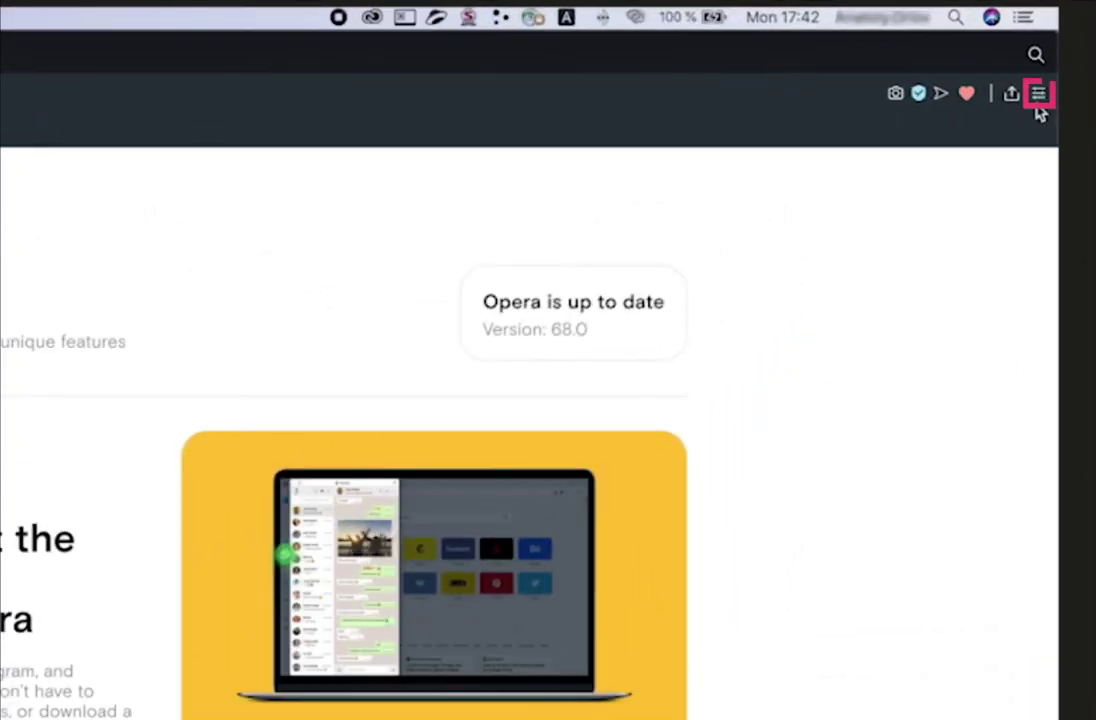
- Switch to Opera and open the Notifications permission page in the advanced privacy and security site settings
left_click(1028, 97)
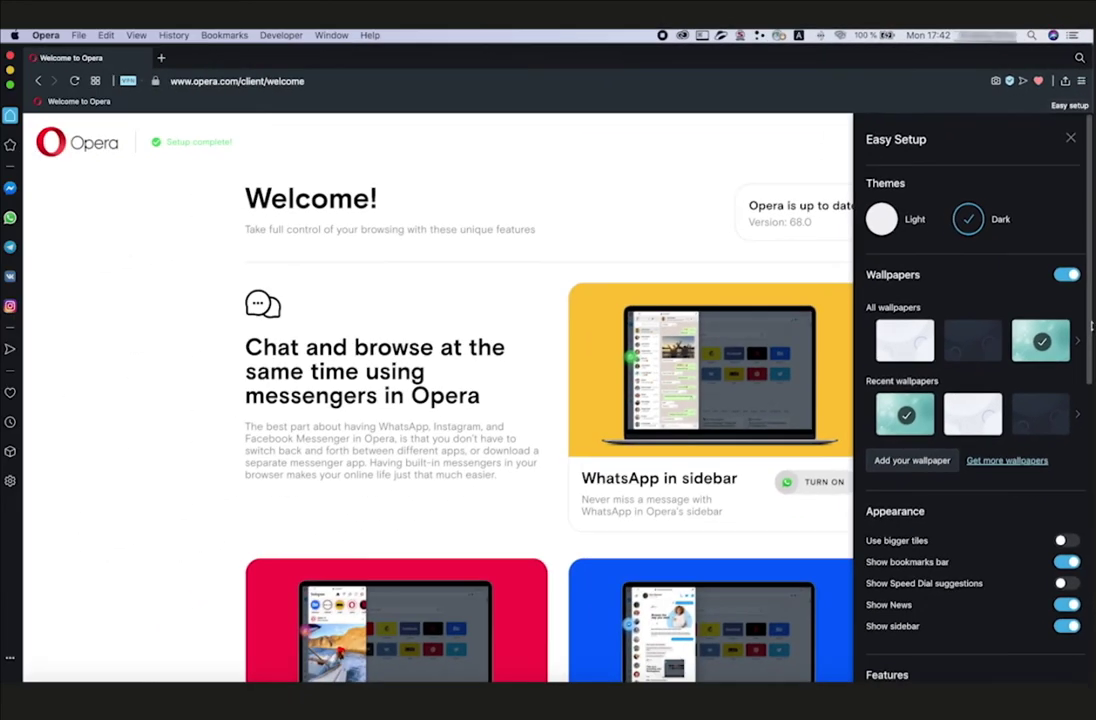
scroll(1092, 325, "down", 10)
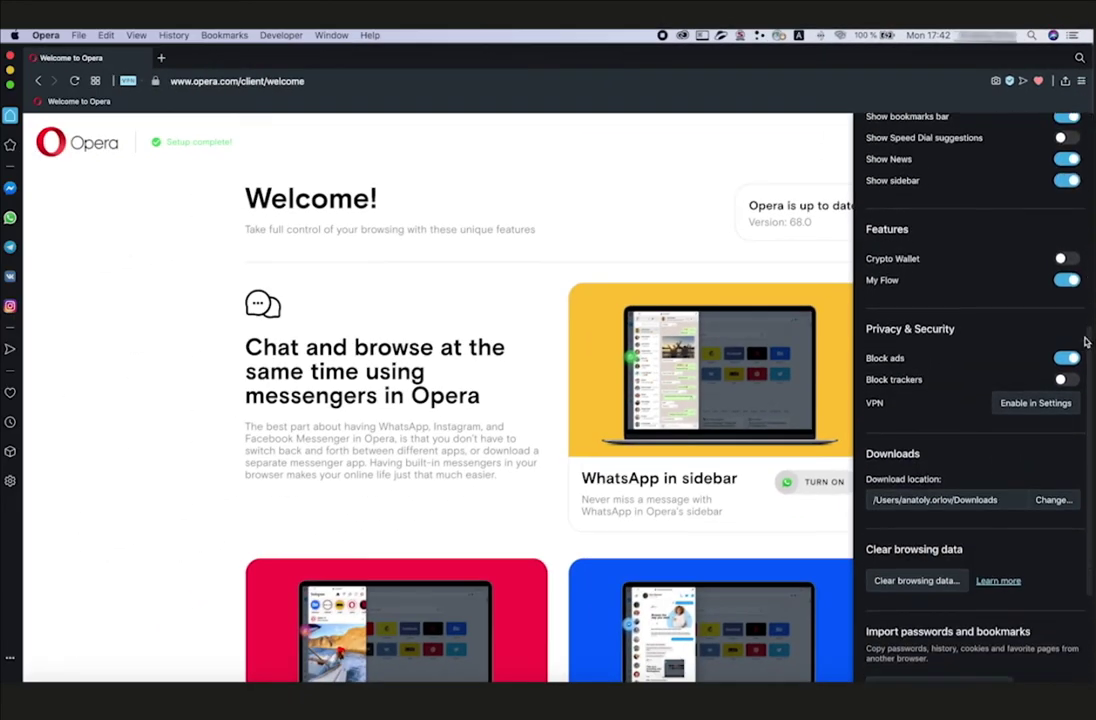
left_click(945, 664)
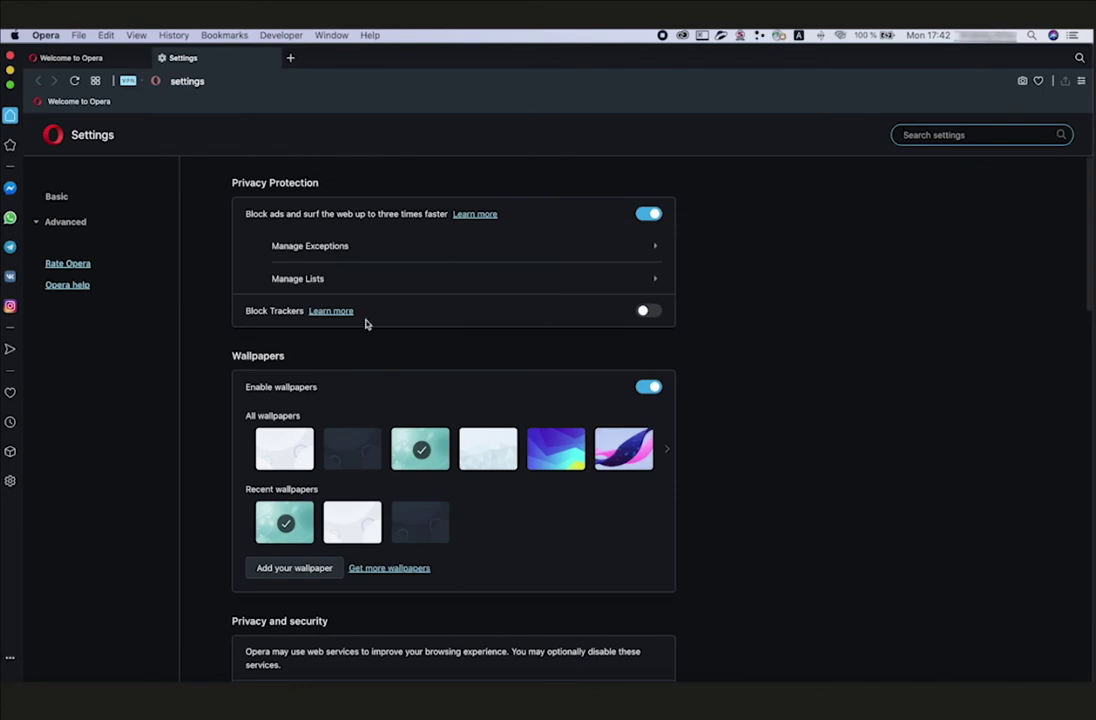
left_click(87, 227)
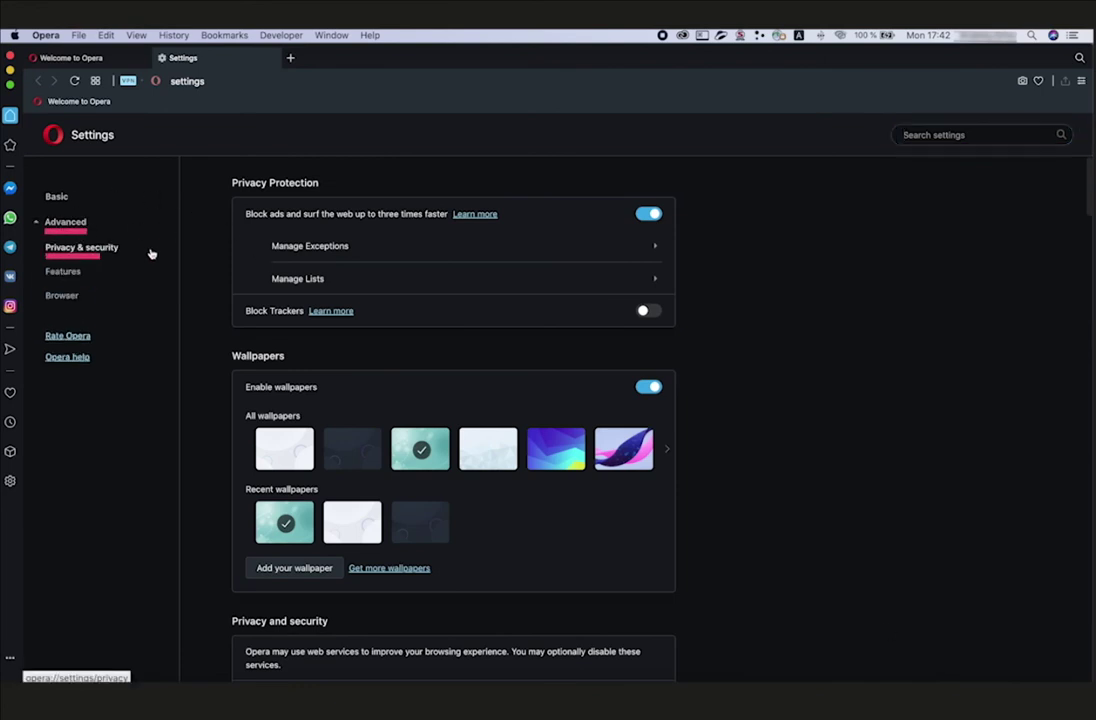
left_click(90, 248)
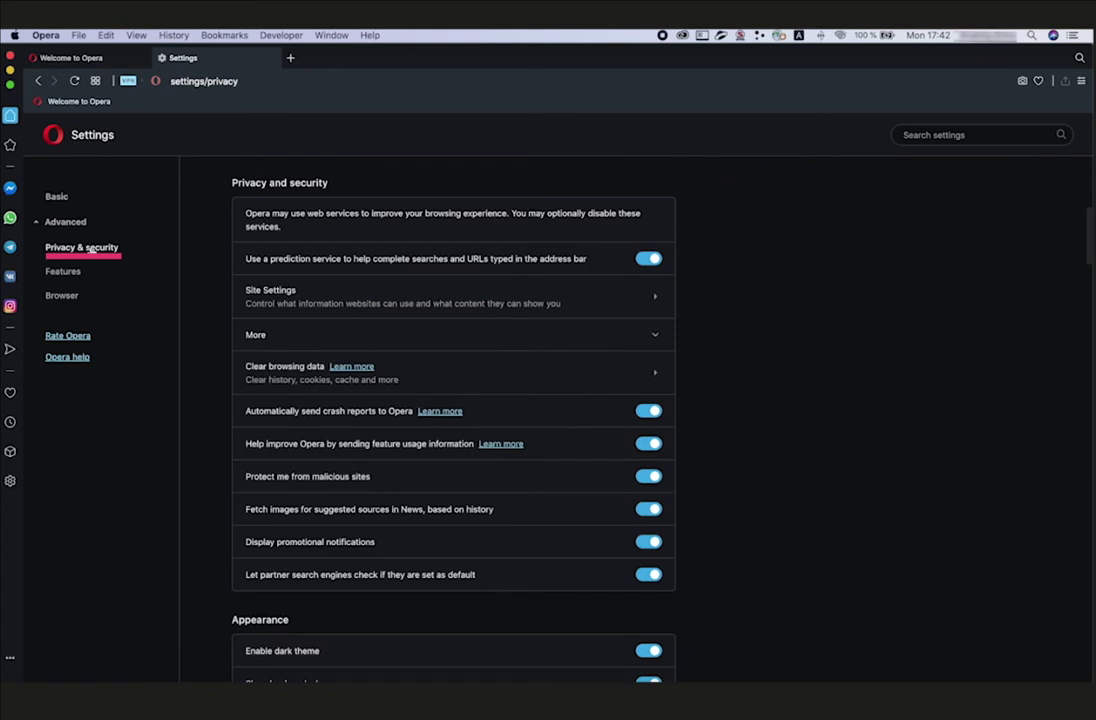
left_click(579, 303)
scroll(540, 320, "down", 2)
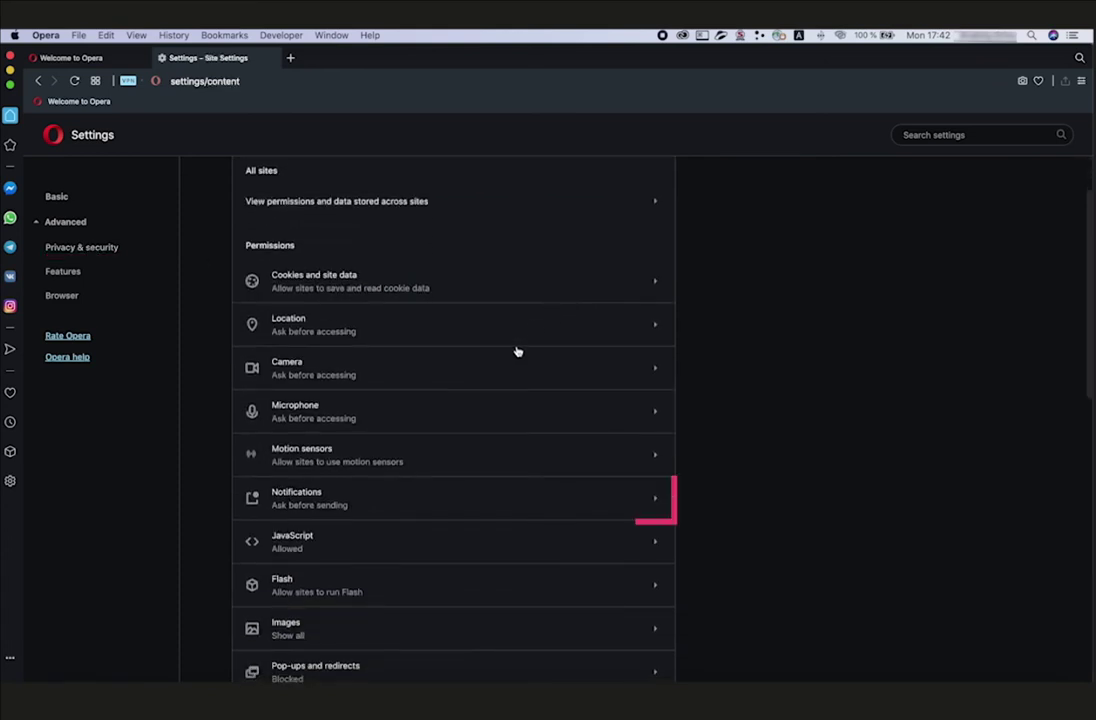
left_click(347, 504)
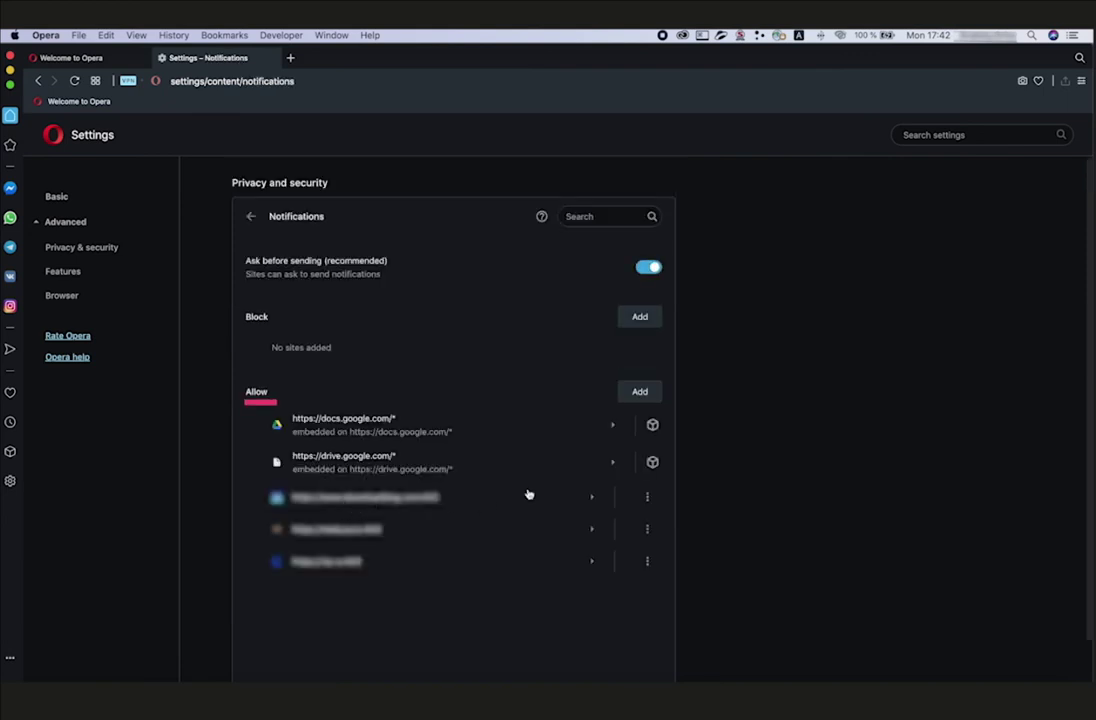
- Block notifications from the three non-Google sites in the Allow list and turn off Ask before sending
left_click(647, 500)
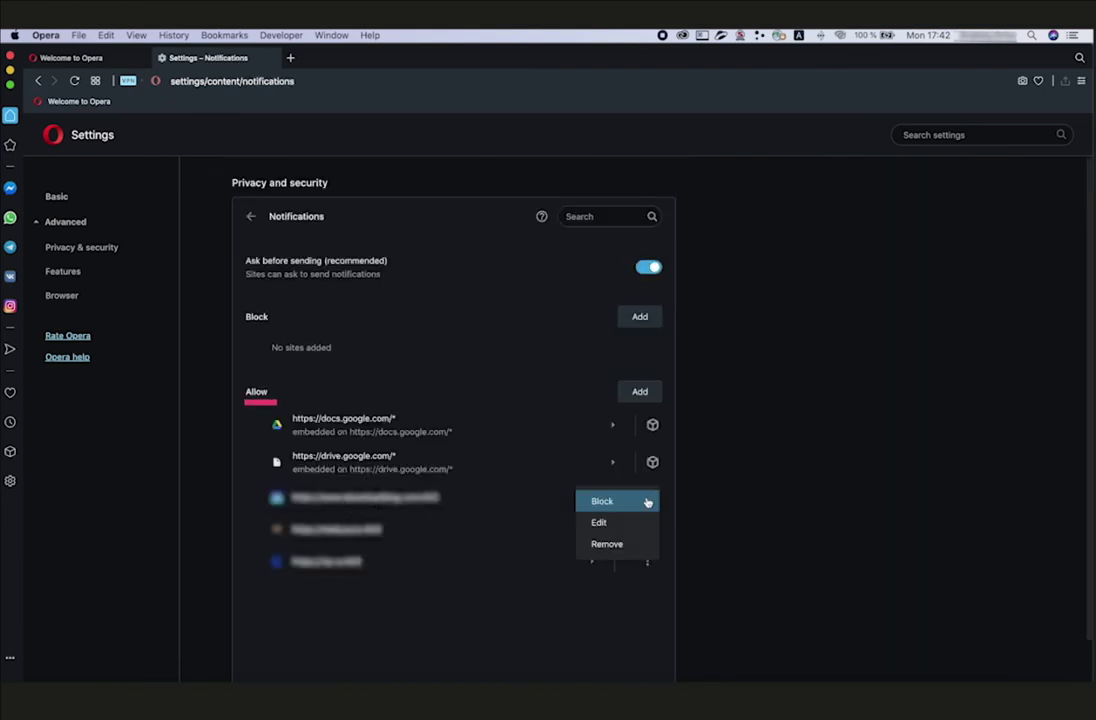
left_click(627, 502)
left_click(647, 497)
left_click(647, 503)
left_click(650, 529)
left_click(639, 532)
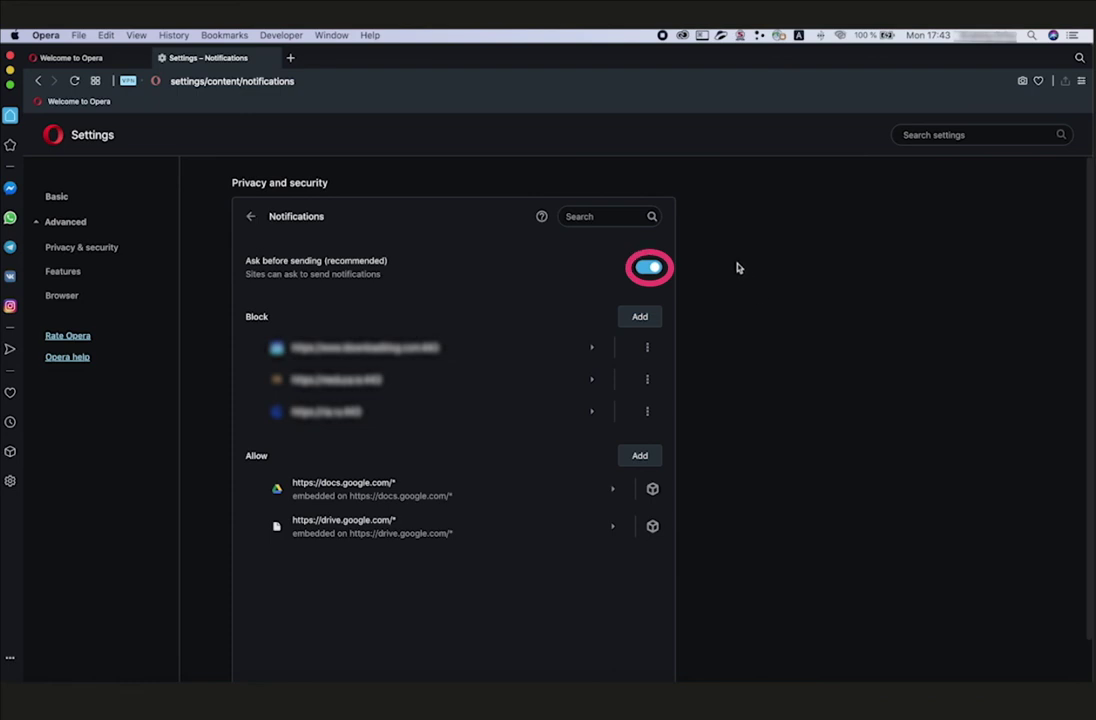
left_click(656, 268)
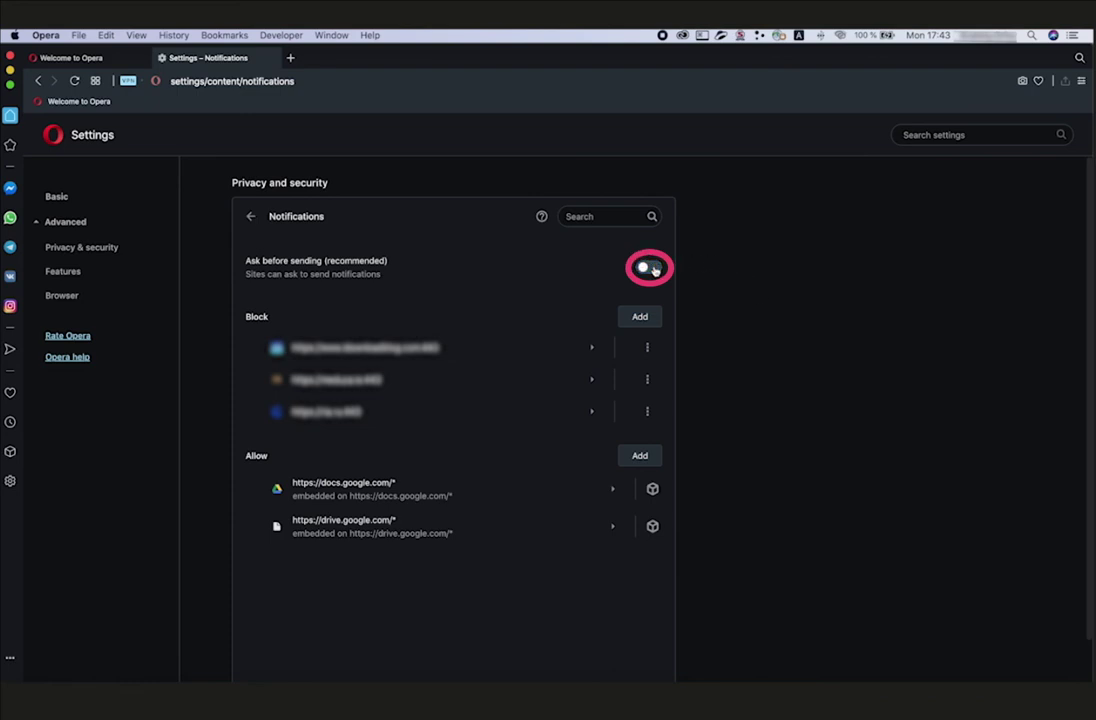